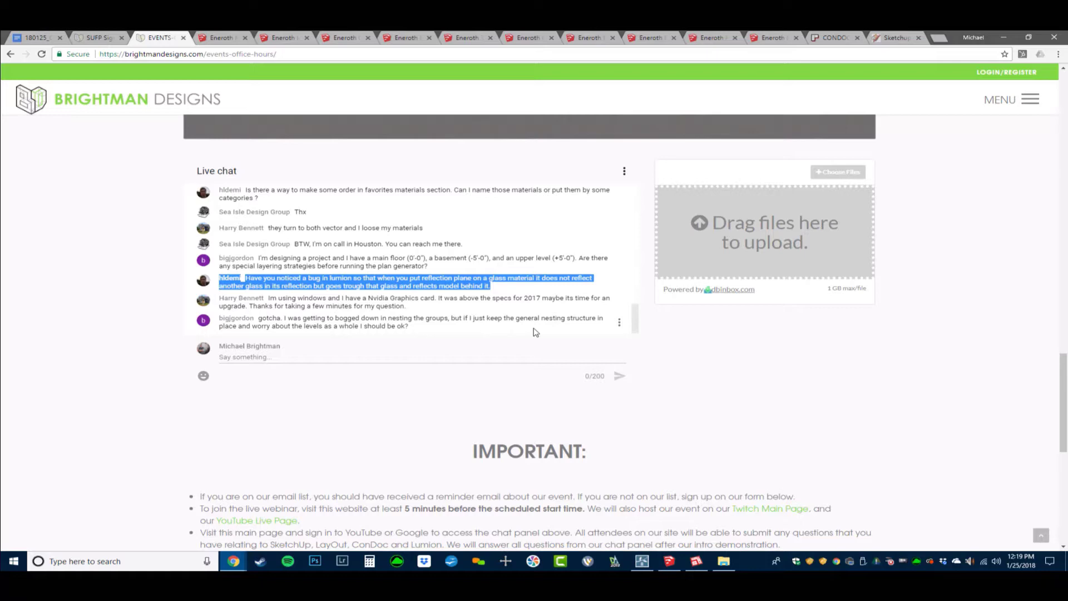
Switch to Lumion and give the long red boxes a grey Standard material with maximum gloss and reflectivity
key(alt+Tab)
right_drag(826, 432, 425, 277)
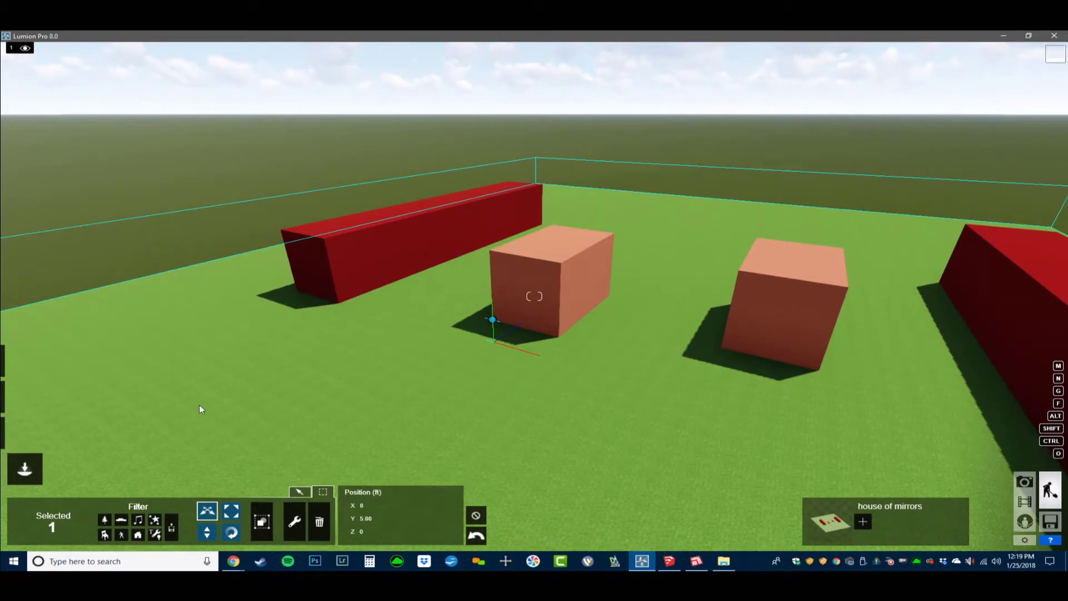
click(24, 396)
click(443, 234)
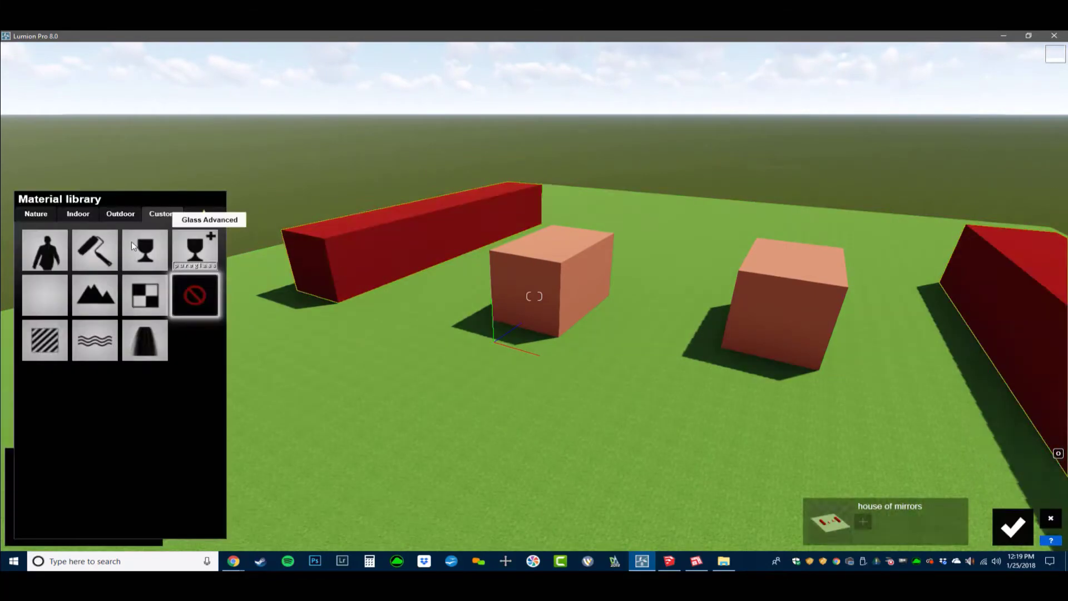
click(59, 341)
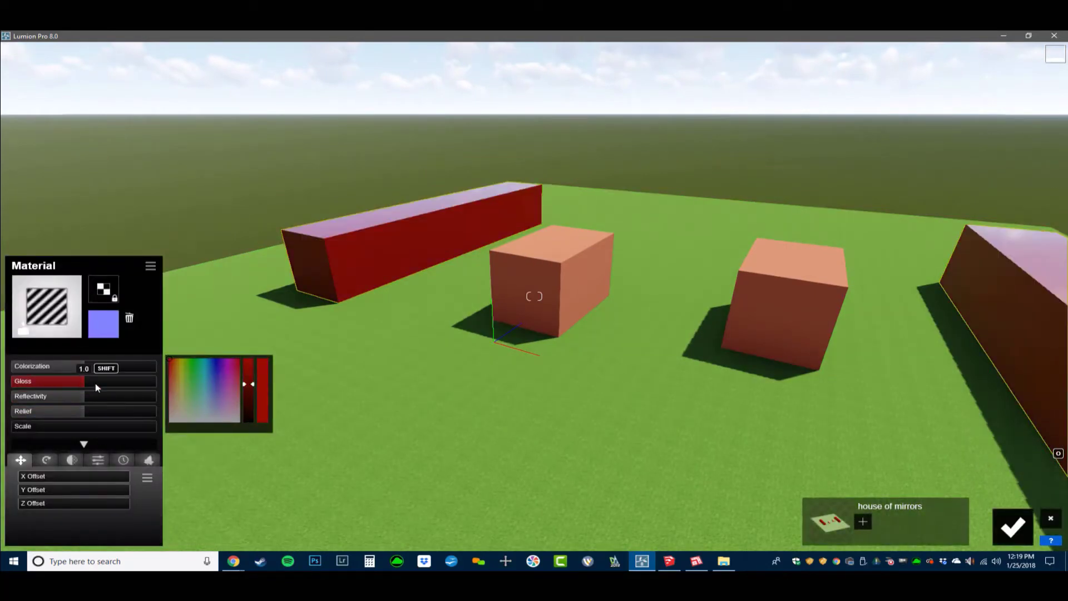
drag(96, 384, 285, 413)
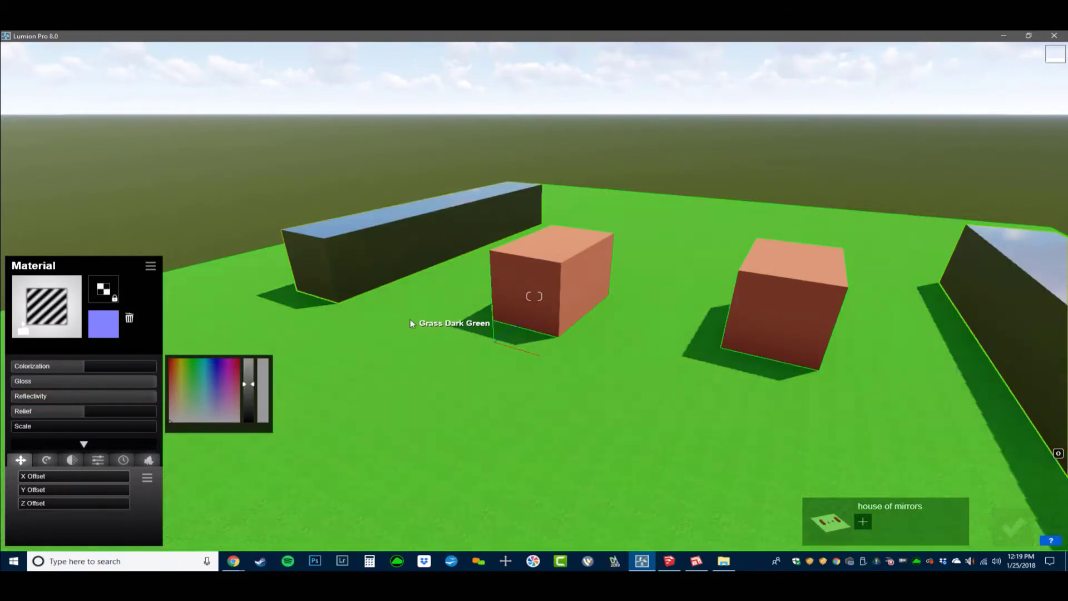
click(1012, 524)
Apply the custom Glass material to the two salmon-coloured boxes
click(555, 277)
click(210, 293)
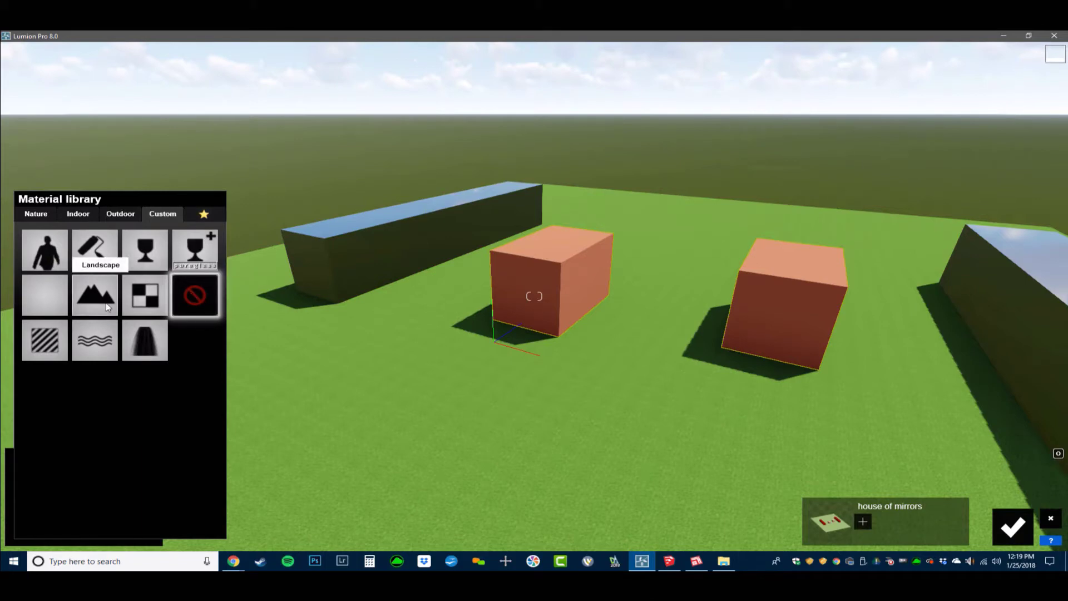
click(157, 256)
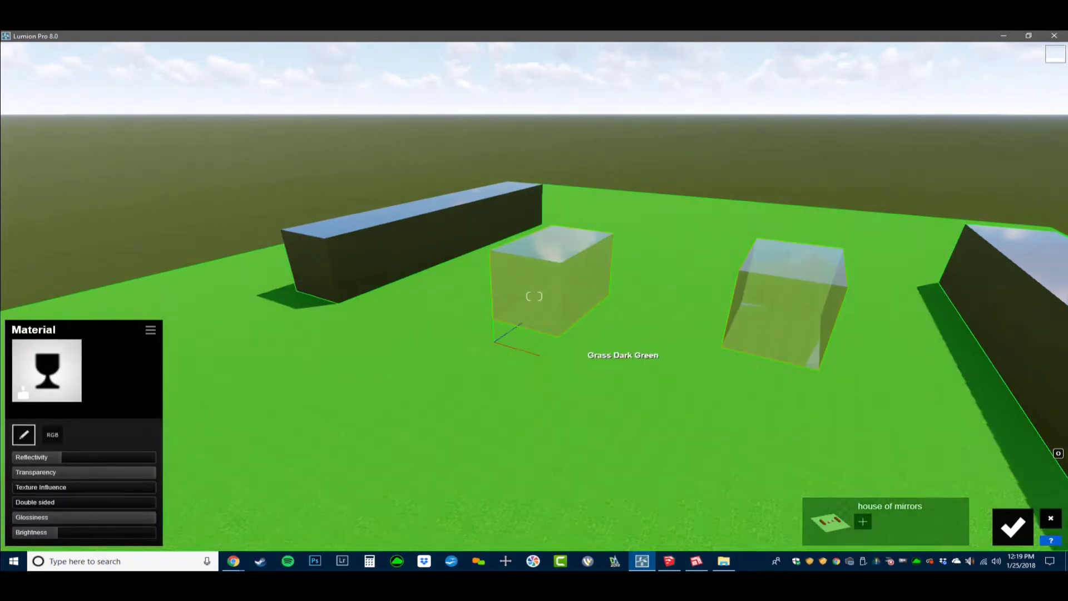
Assign the Landscape material to the Grass Dark Green ground and save the material changes
key(w)
right_drag(623, 342, 799, 414)
key(w)
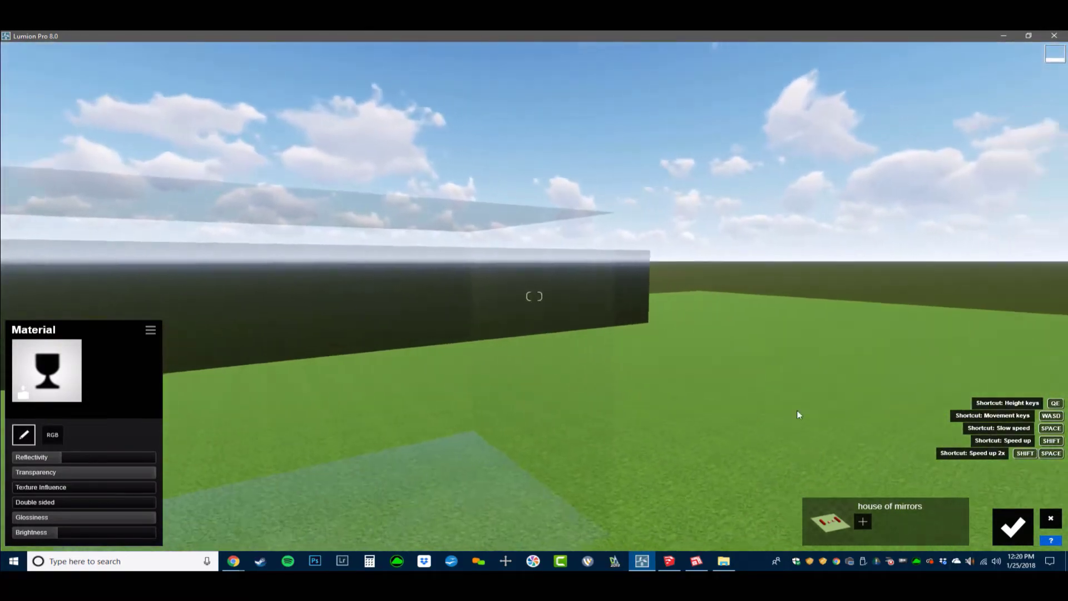
click(835, 400)
click(92, 291)
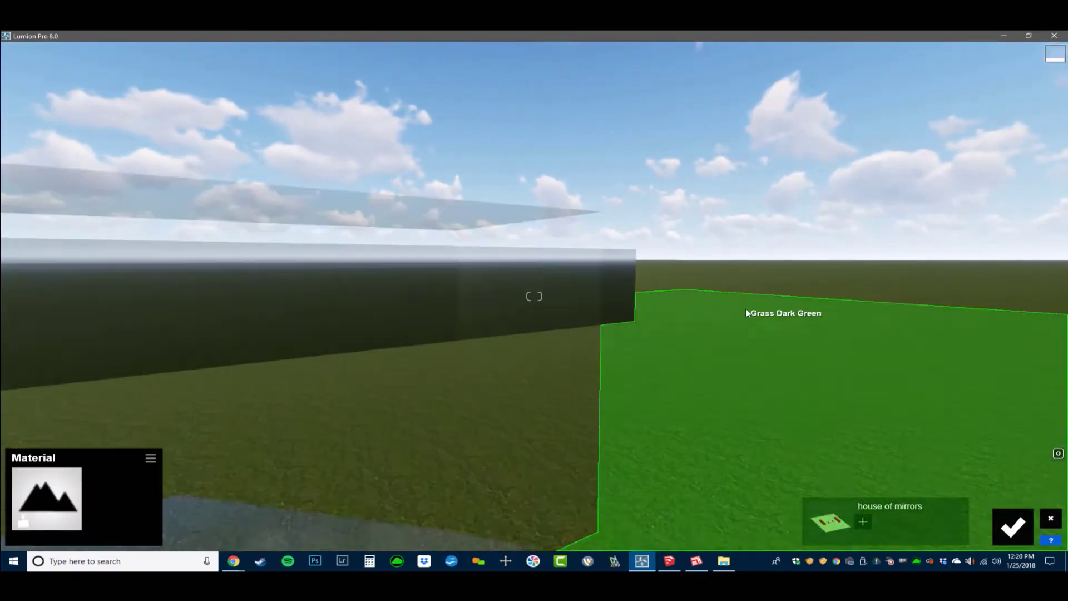
click(1030, 528)
Frame the long reflective box beside the glass box in Photo mode and store the camera as Photo 1
key(s)
right_drag(766, 358, 640, 423)
right_drag(534, 296, 565, 295)
key(w)
key(s)
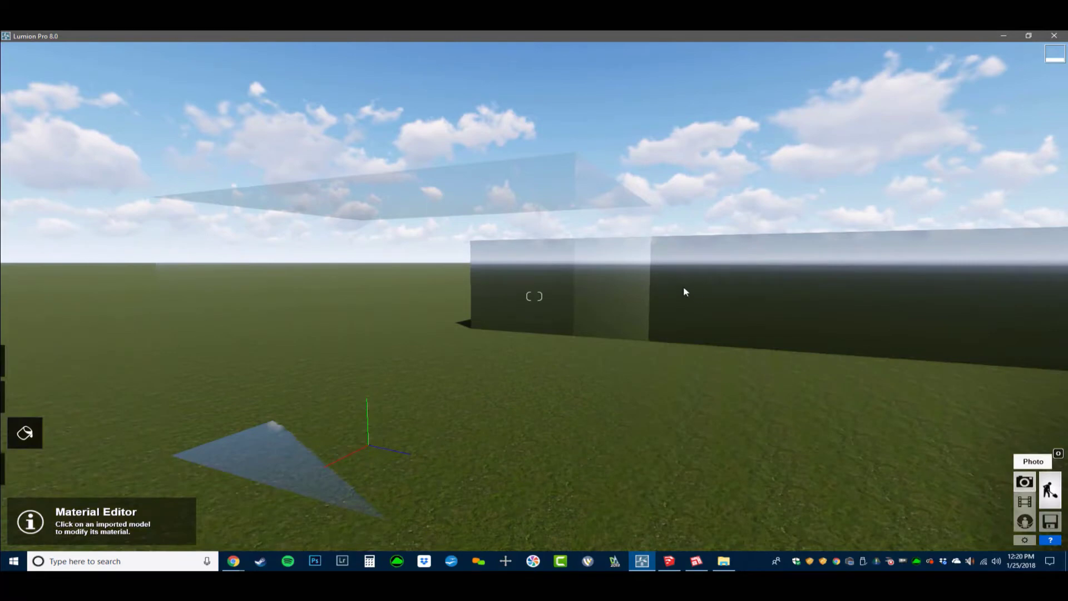
key(o)
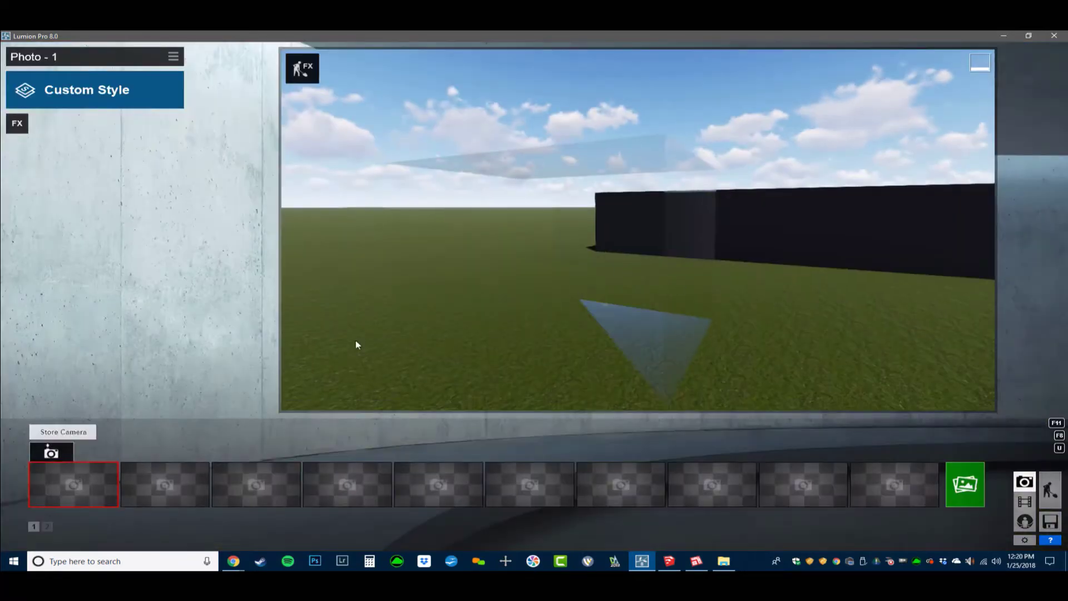
right_drag(356, 340, 543, 291)
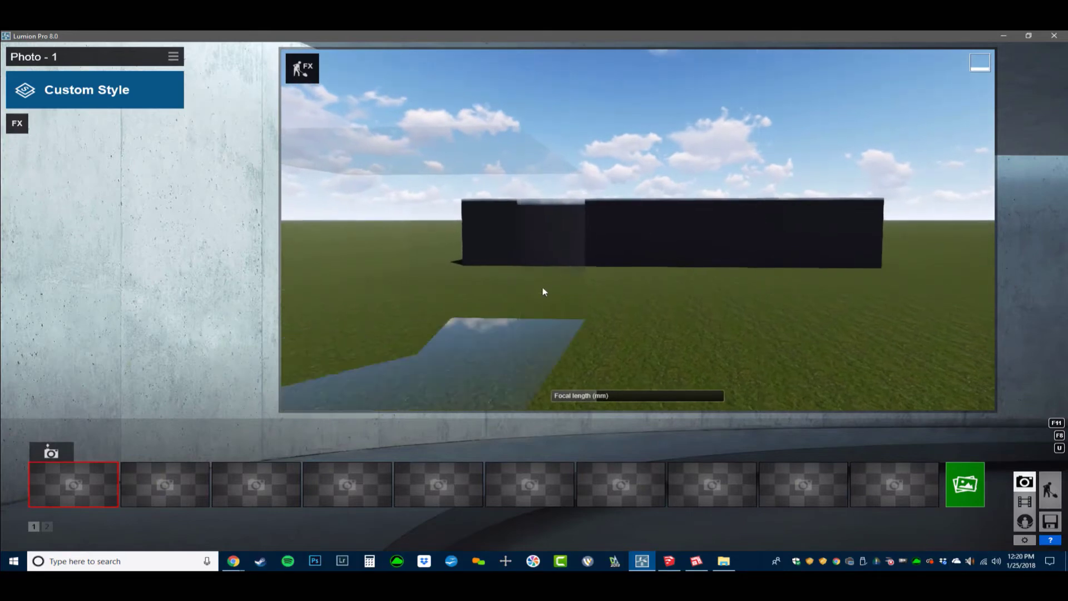
click(52, 452)
Add the Reflection effect to Photo 1 and turn on Speedray Reflections
click(16, 123)
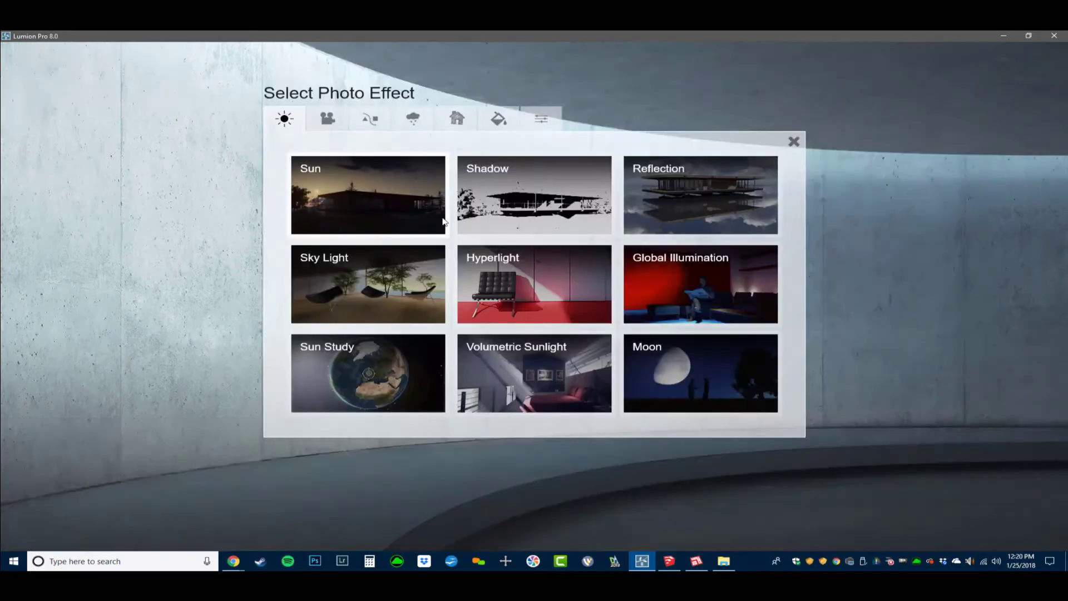
click(639, 228)
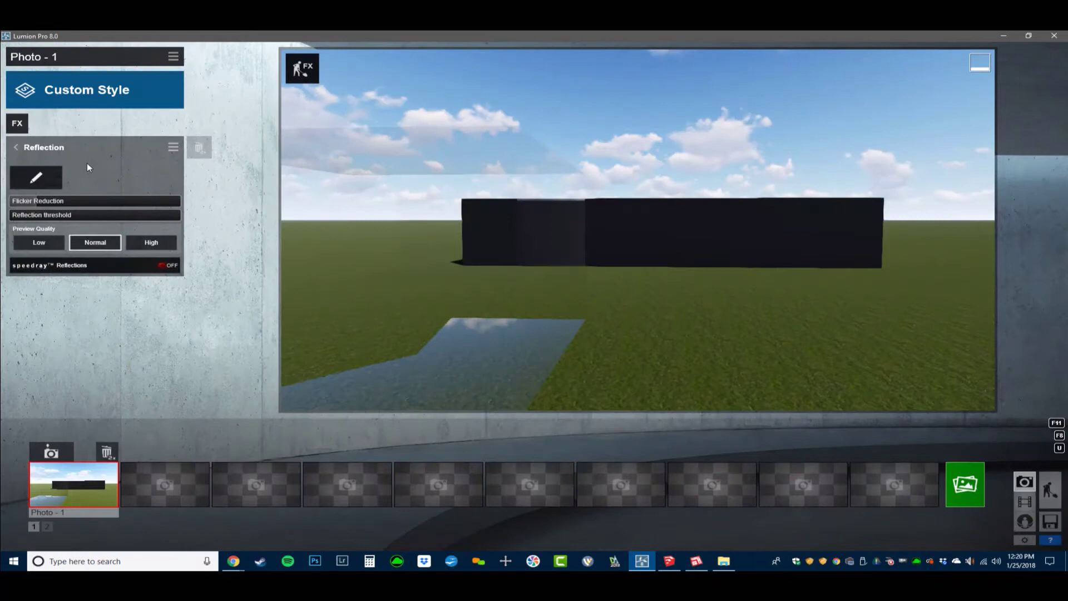
click(111, 266)
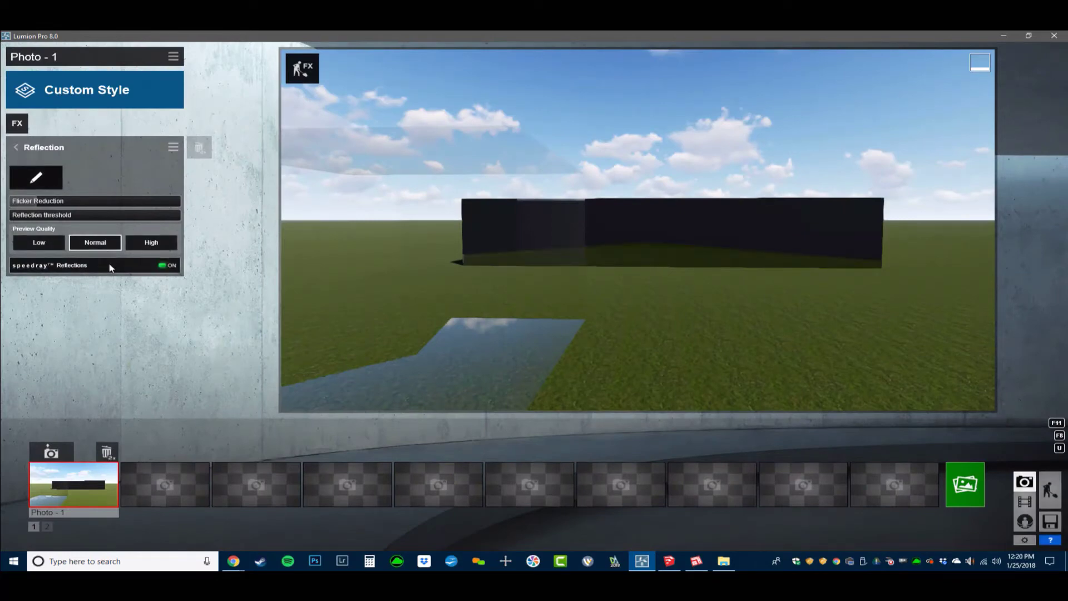
Add three reflection planes: two adjacent faces of the glass box and the front of the long box behind it
click(38, 168)
click(22, 531)
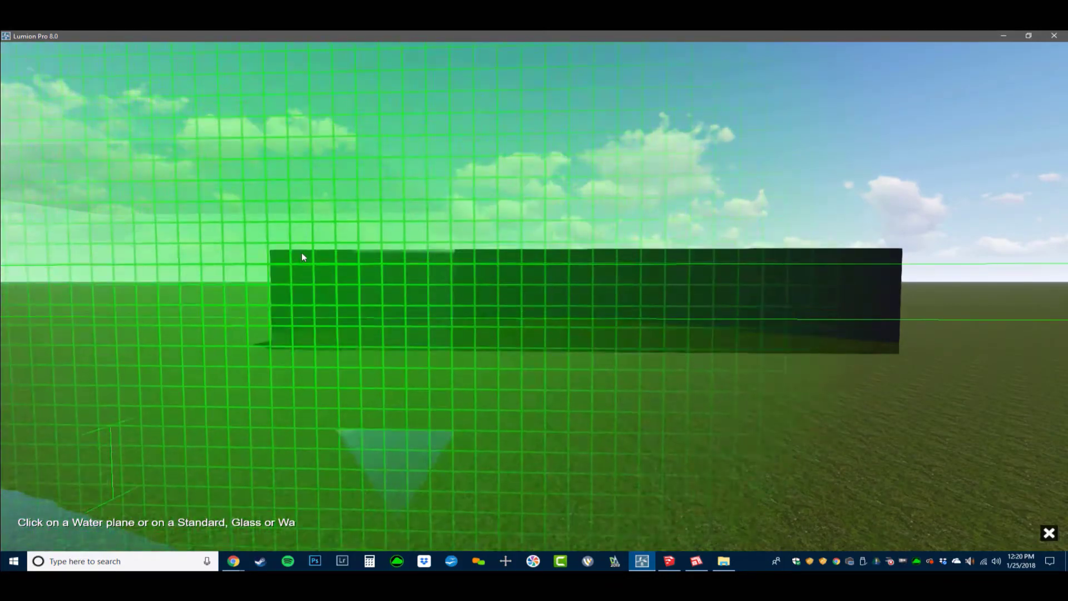
click(302, 252)
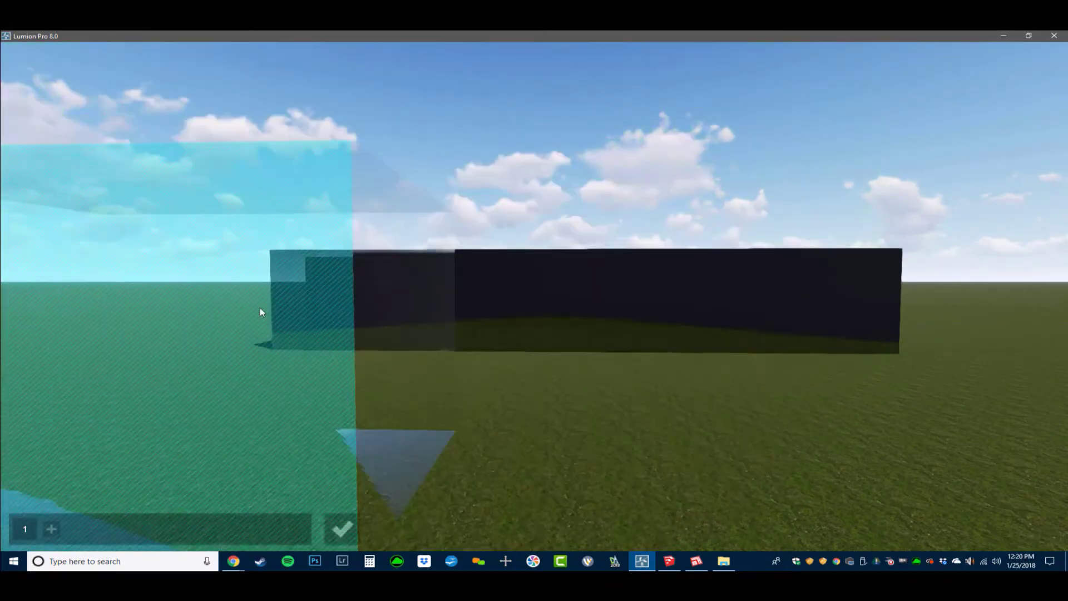
click(51, 529)
click(413, 326)
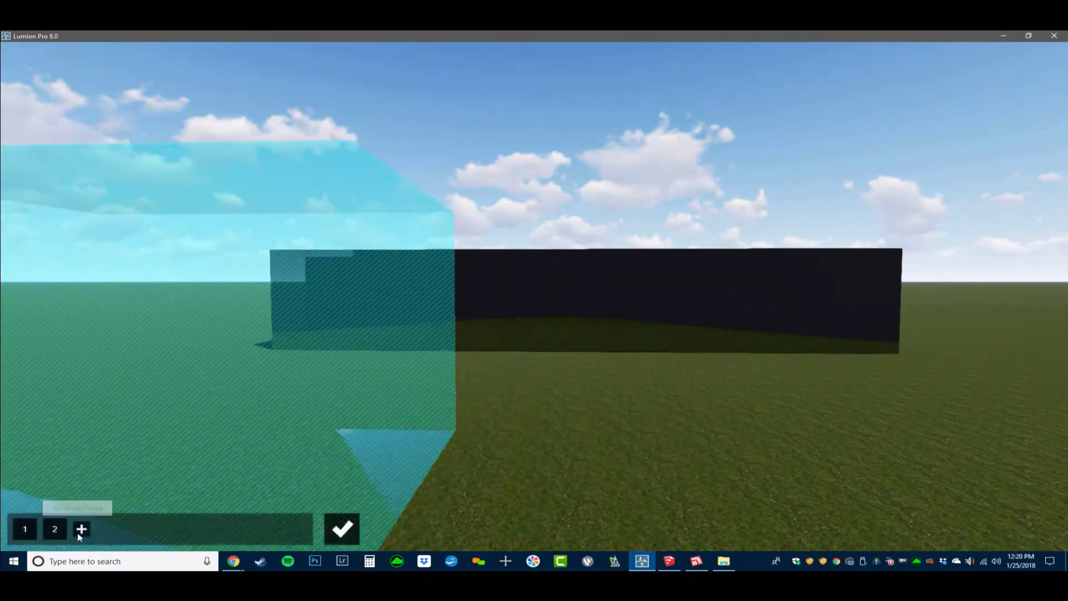
click(82, 529)
click(639, 310)
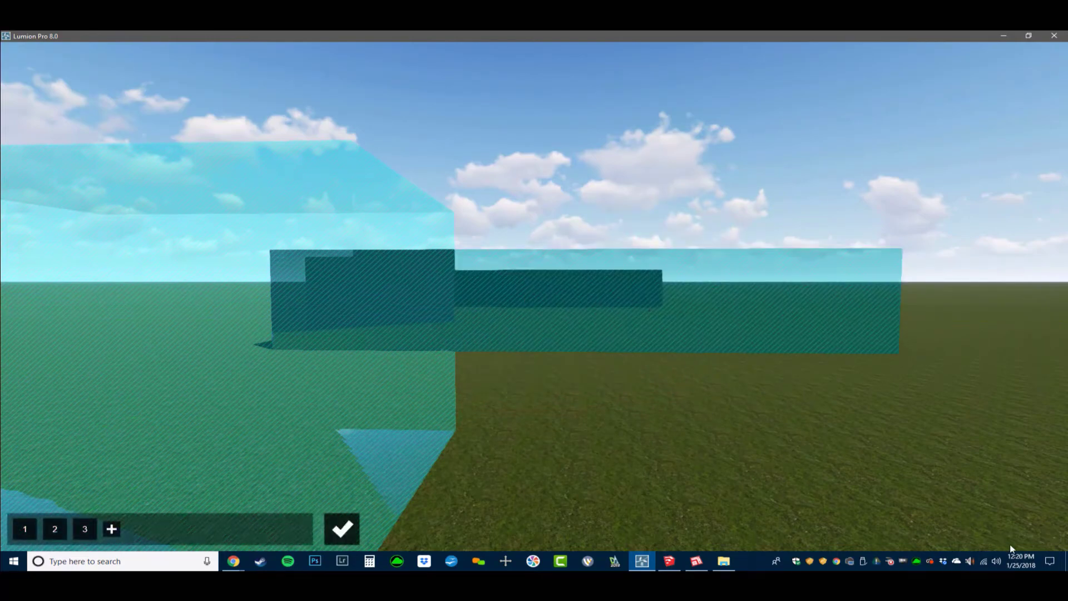
Add two more reflection planes, on the other glass box and the long box behind it, and finish plane editing
mouse_move(776, 479)
right_down()
mouse_move(934, 476)
mouse_move(757, 483)
mouse_move(775, 479)
right_up()
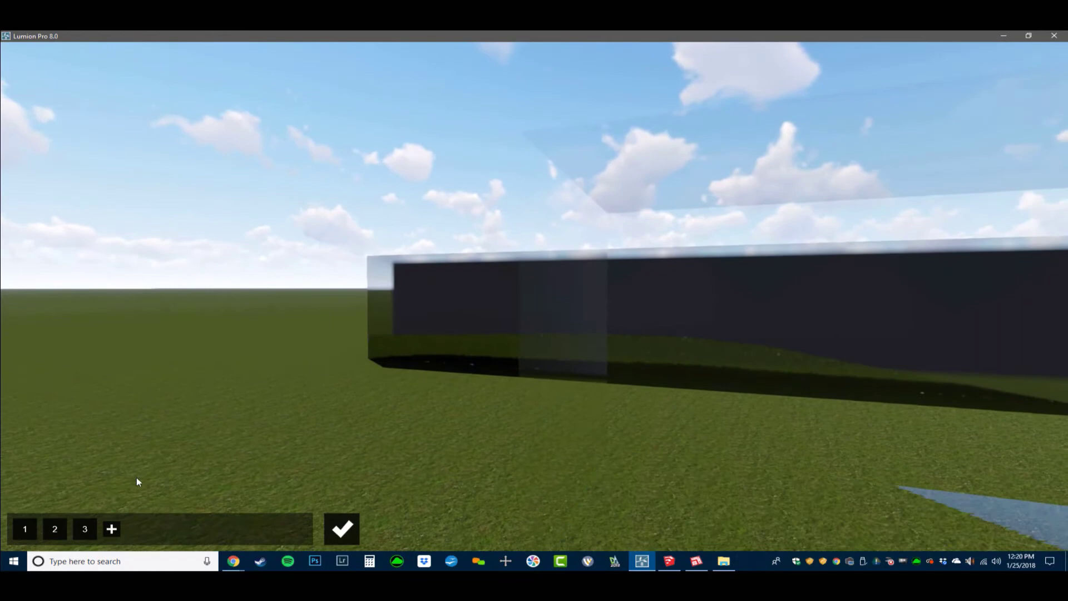
click(112, 529)
click(755, 364)
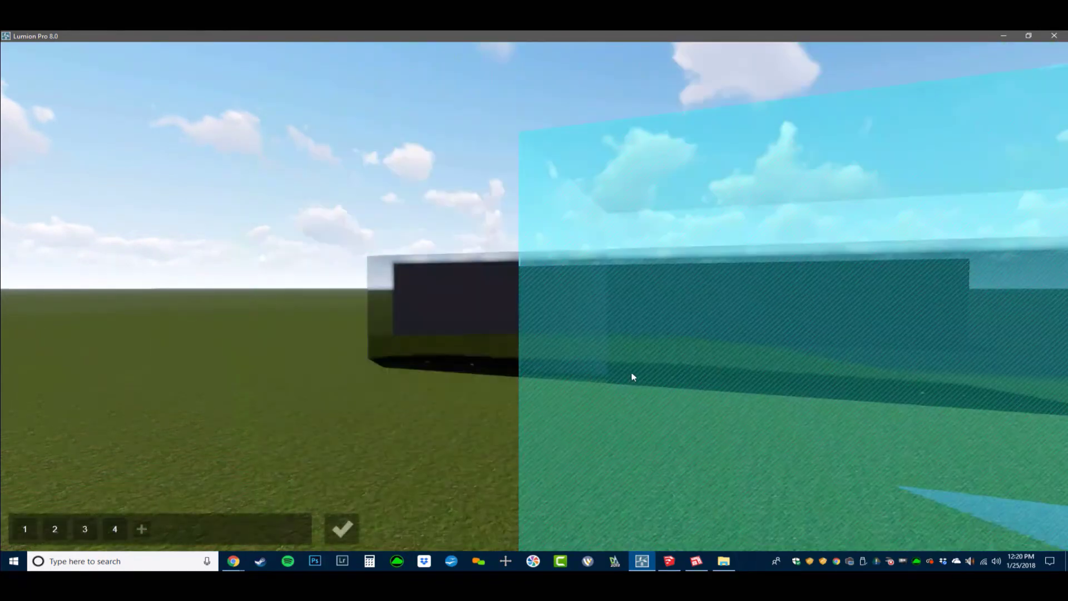
click(141, 529)
click(539, 309)
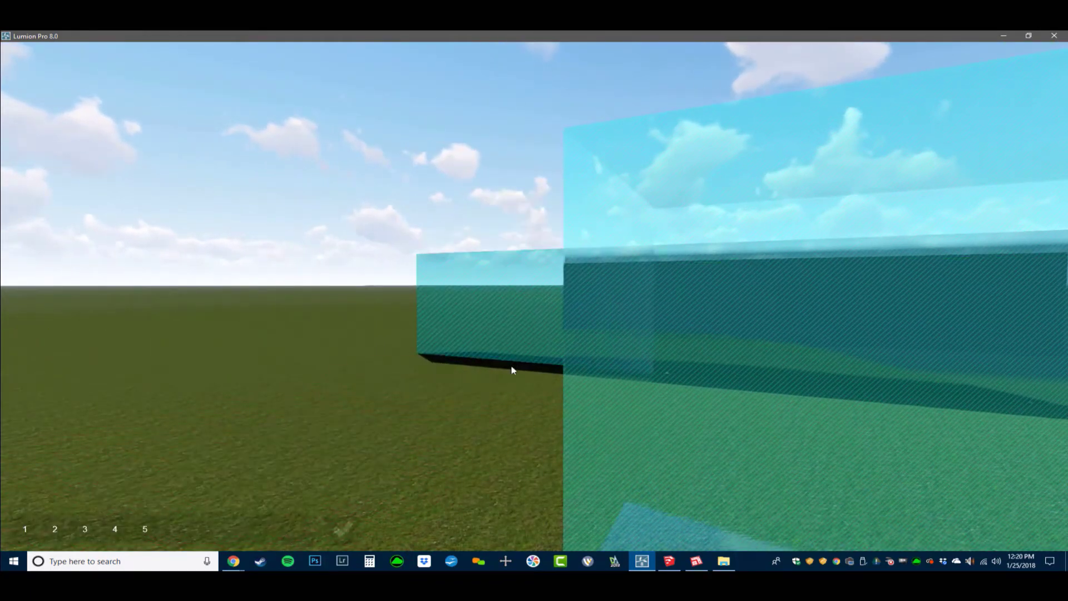
click(342, 529)
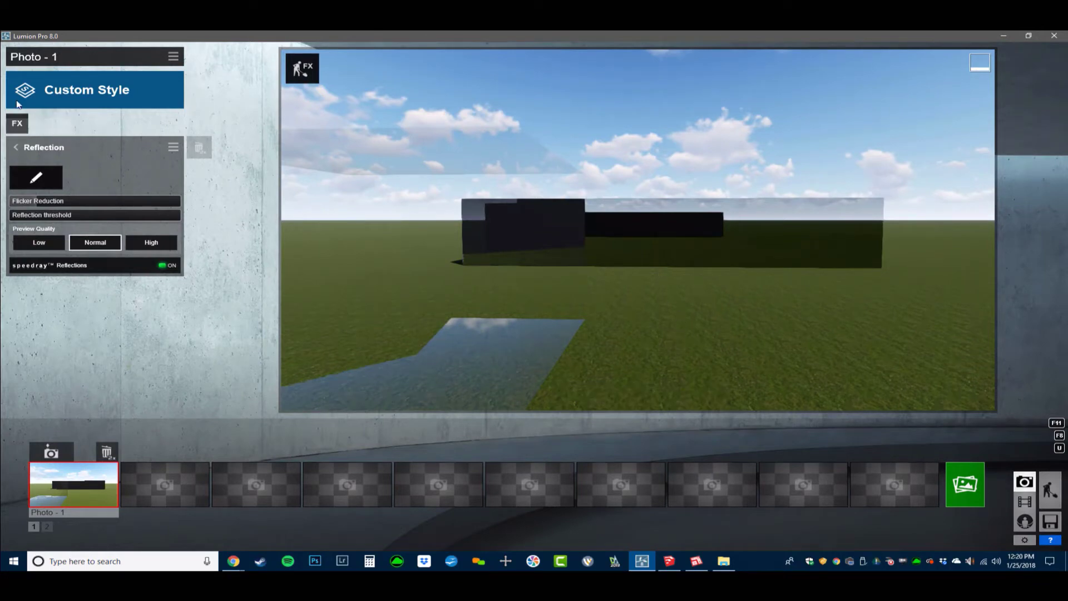
Add the Sun effect to Photo 1 with the sun heading at minimum and the sun height at maximum
click(17, 123)
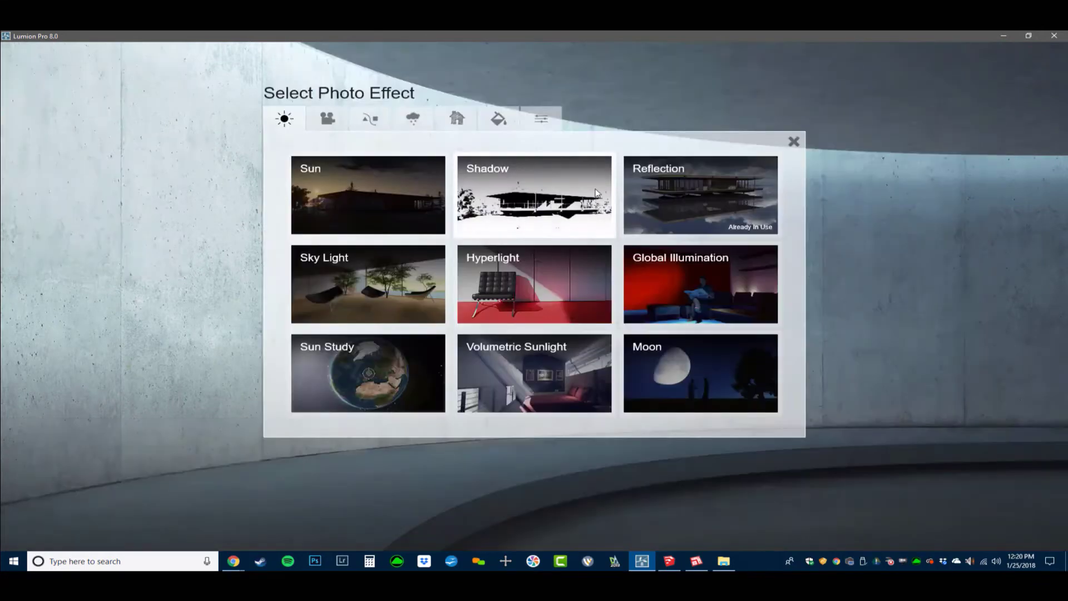
click(358, 174)
drag(139, 180, 3, 177)
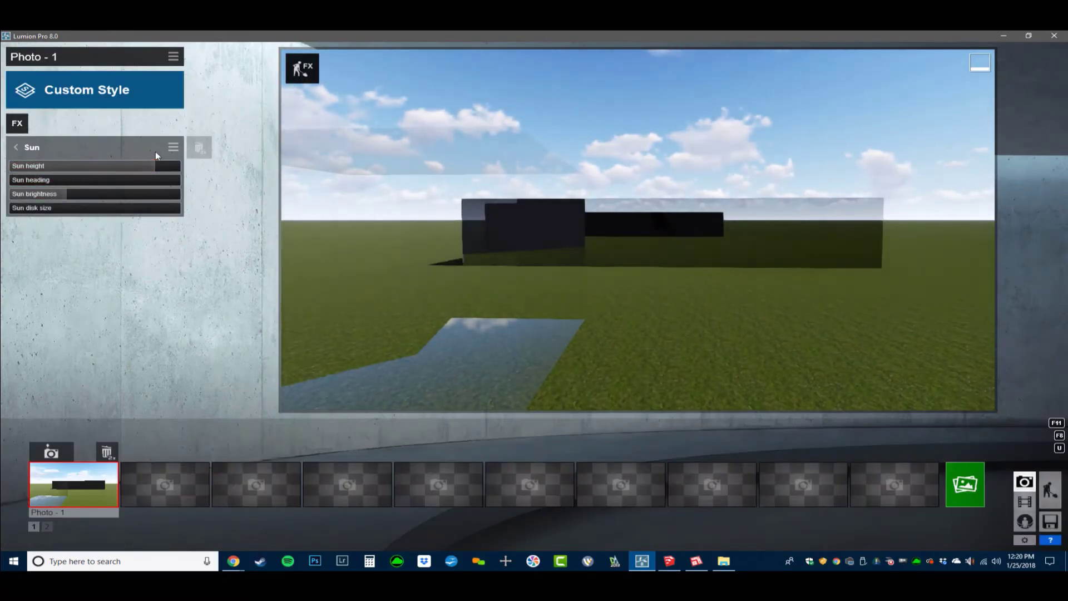
drag(155, 166, 188, 170)
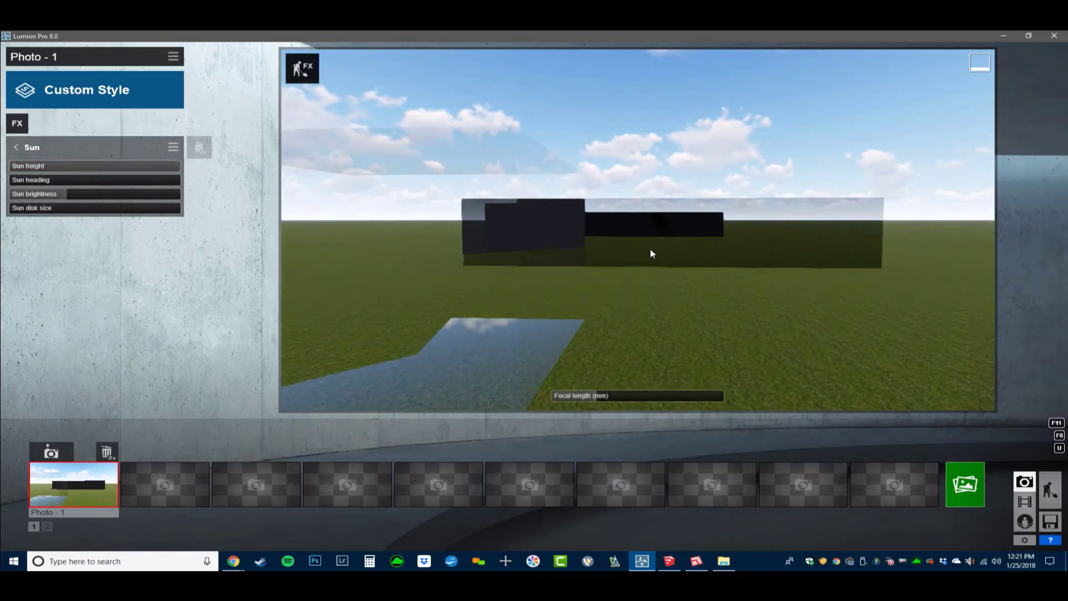
Examine from several viewpoints how the long mirrored box reflects the scene with and without the glass box in front
mouse_move(650, 248)
right_down()
mouse_move(614, 243)
mouse_move(636, 230)
mouse_move(638, 211)
mouse_move(639, 230)
right_up()
key(w)
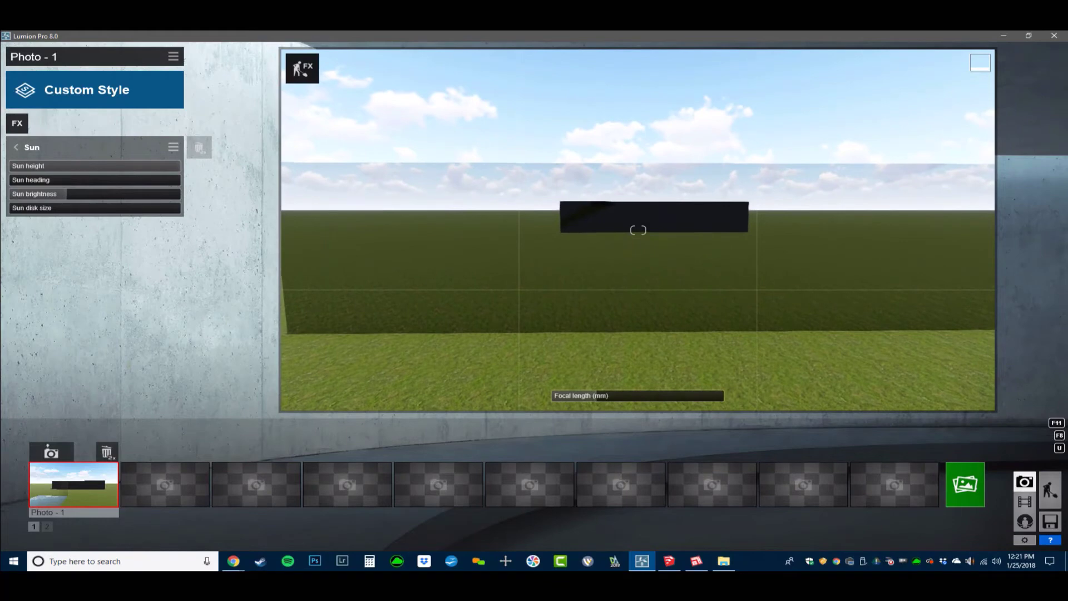
click(62, 482)
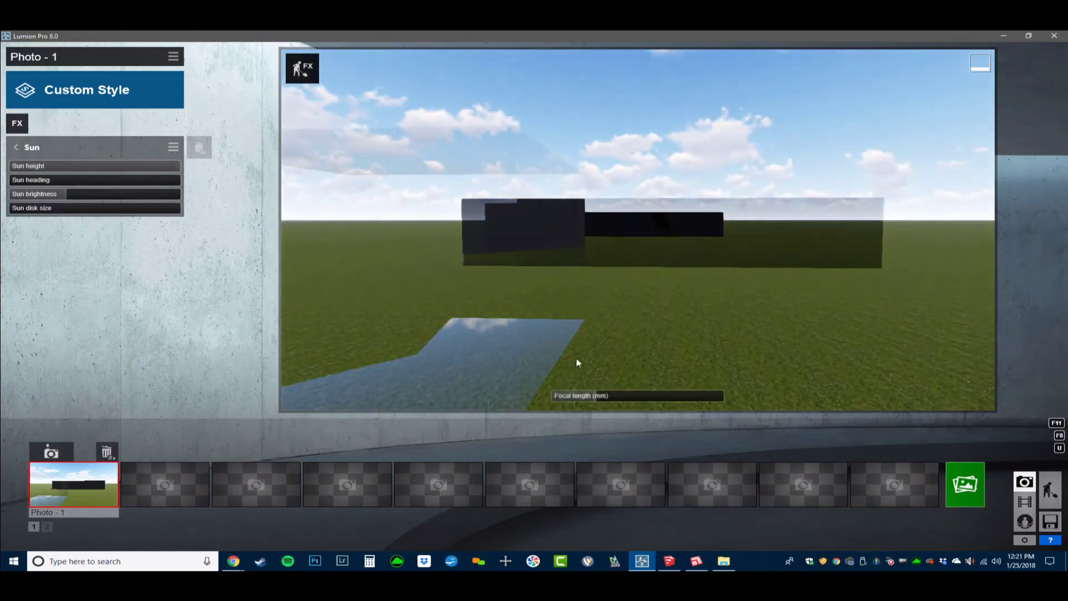
right_drag(576, 363, 638, 230)
key(d)
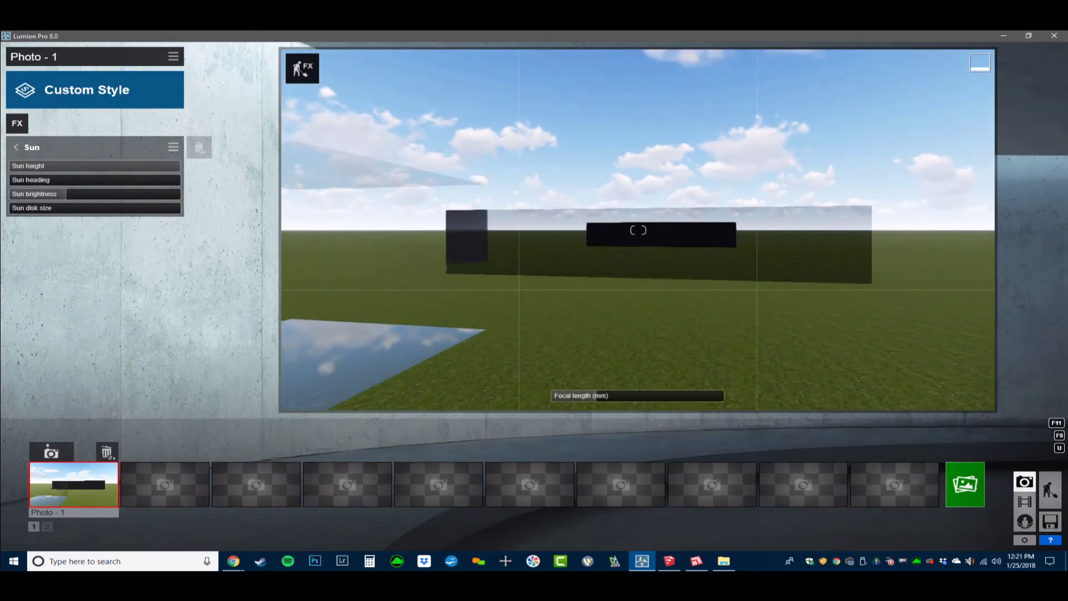
key(d)
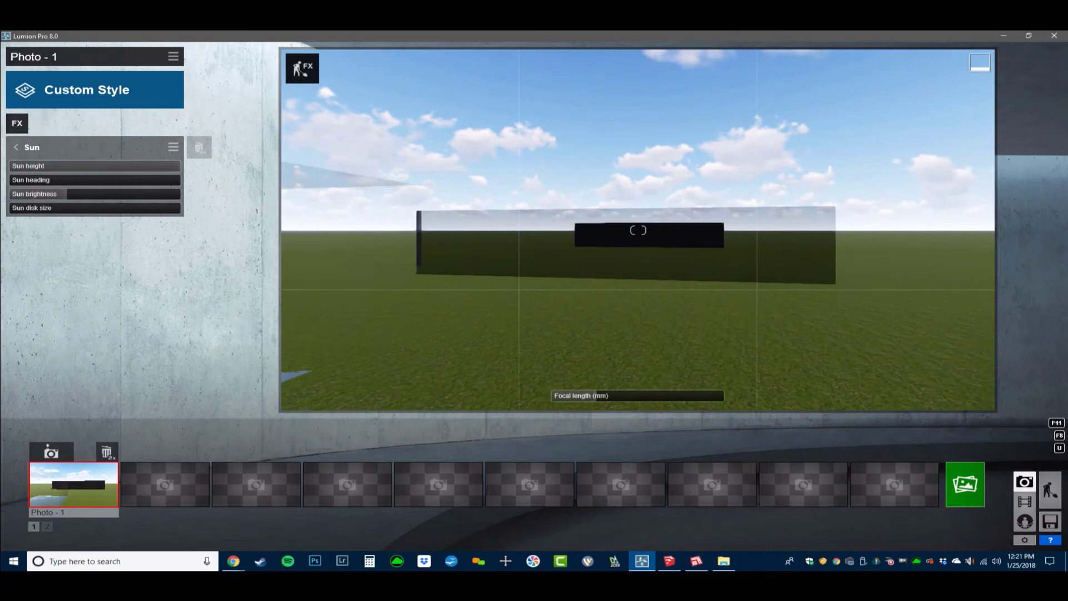
right_drag(638, 230, 595, 230)
key(d)
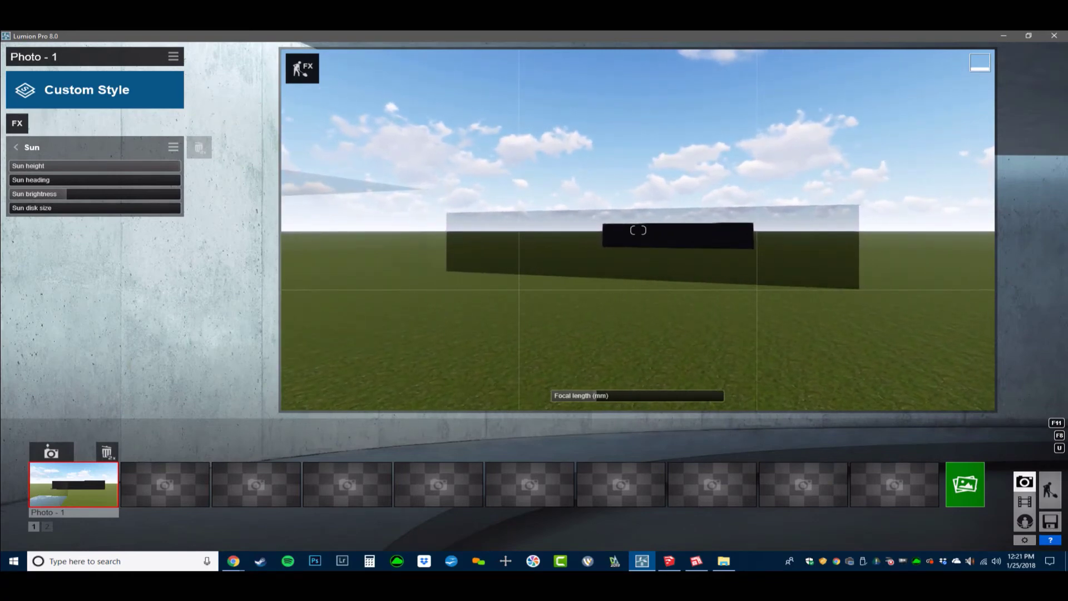
right_drag(639, 230, 626, 328)
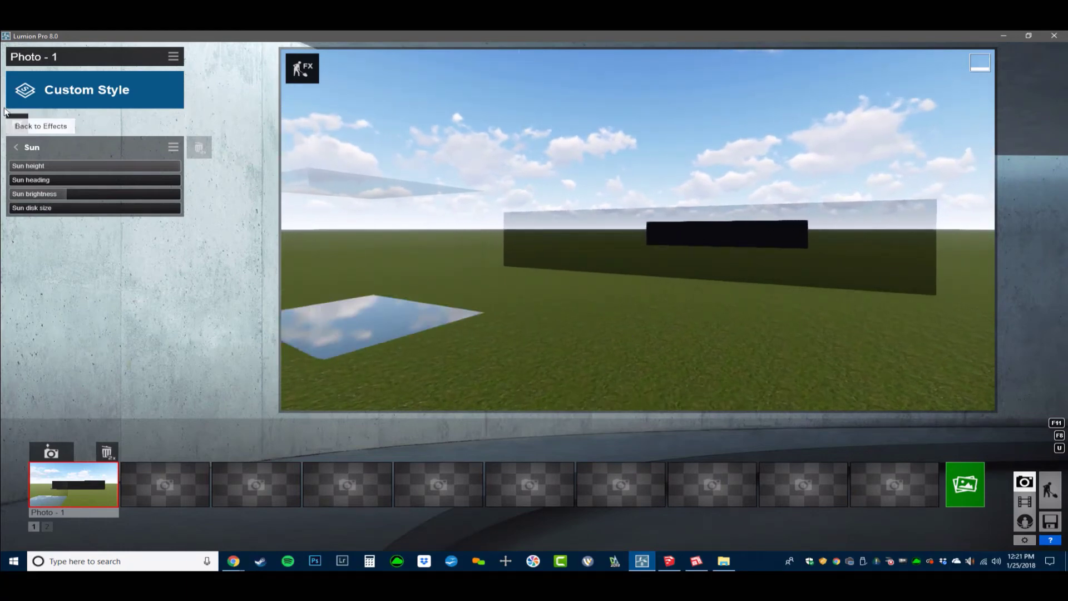
Change the glass boxes to the Glass Advanced material in Build mode, increase its relief, and save
click(1050, 489)
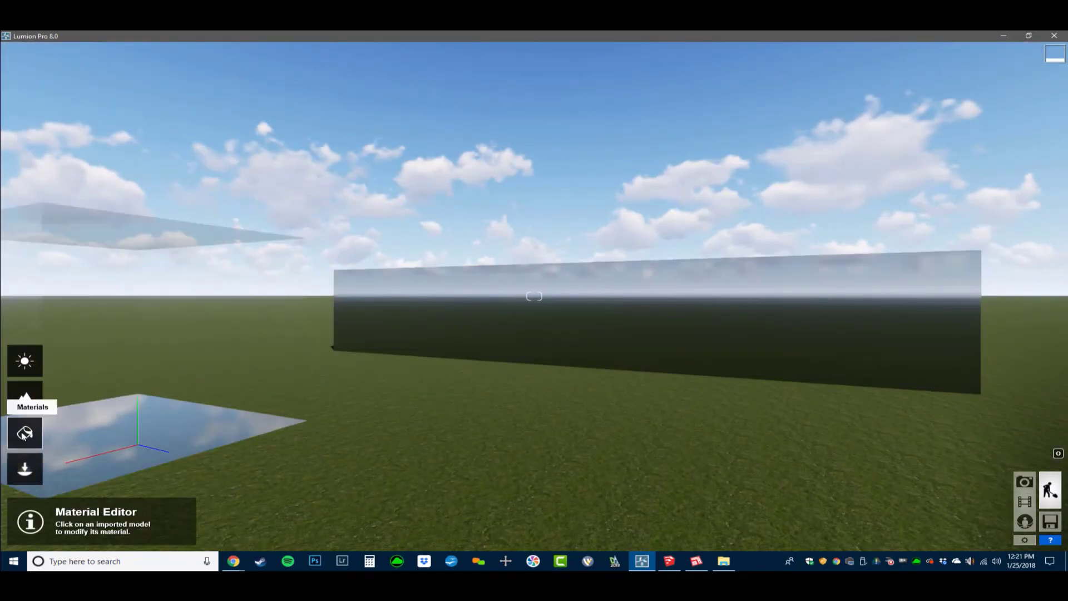
click(184, 333)
click(58, 361)
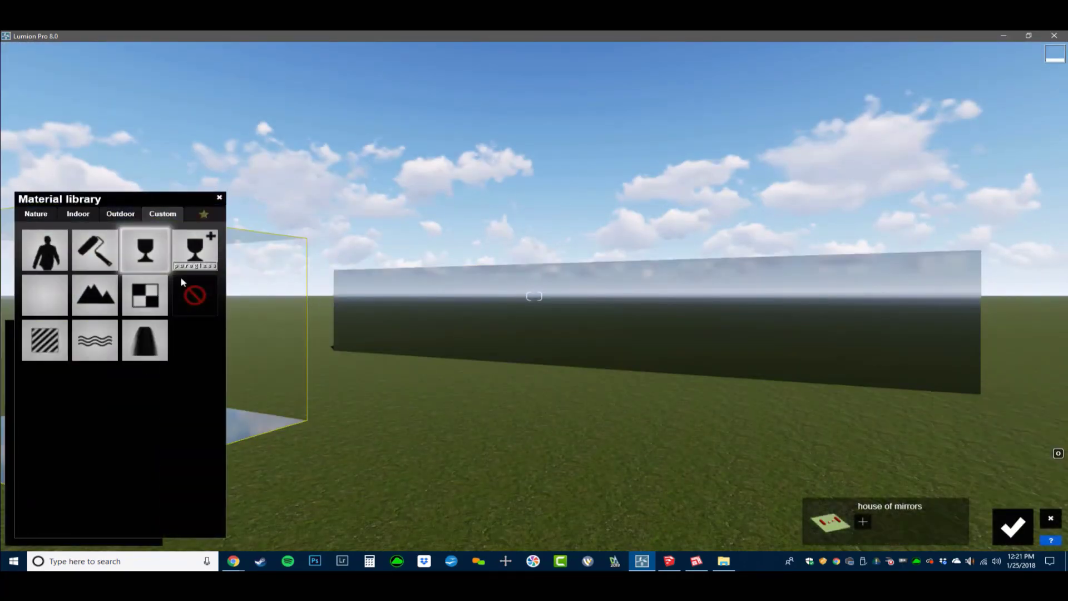
click(194, 255)
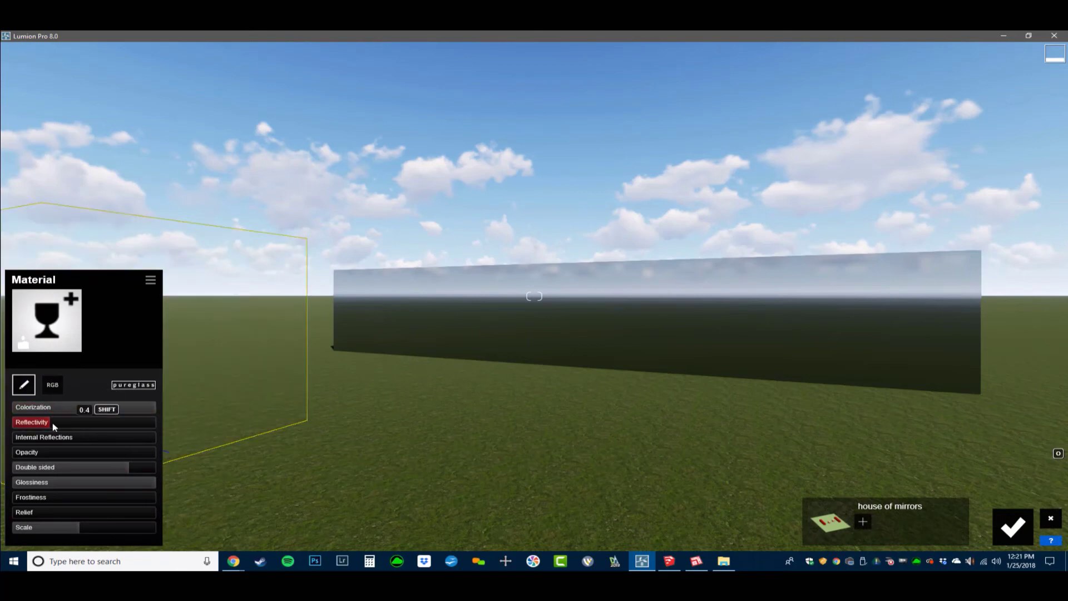
drag(35, 514, 103, 509)
click(1013, 526)
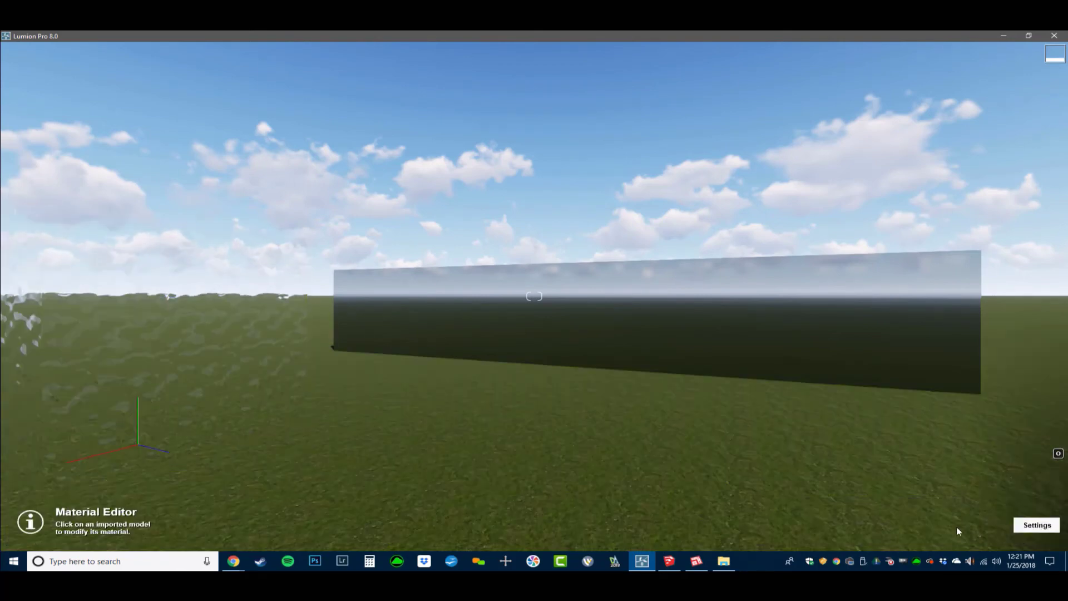
Return to Photo 1 to examine the reflections with the new glass from several angles, and switch back to the browser chat
click(1020, 482)
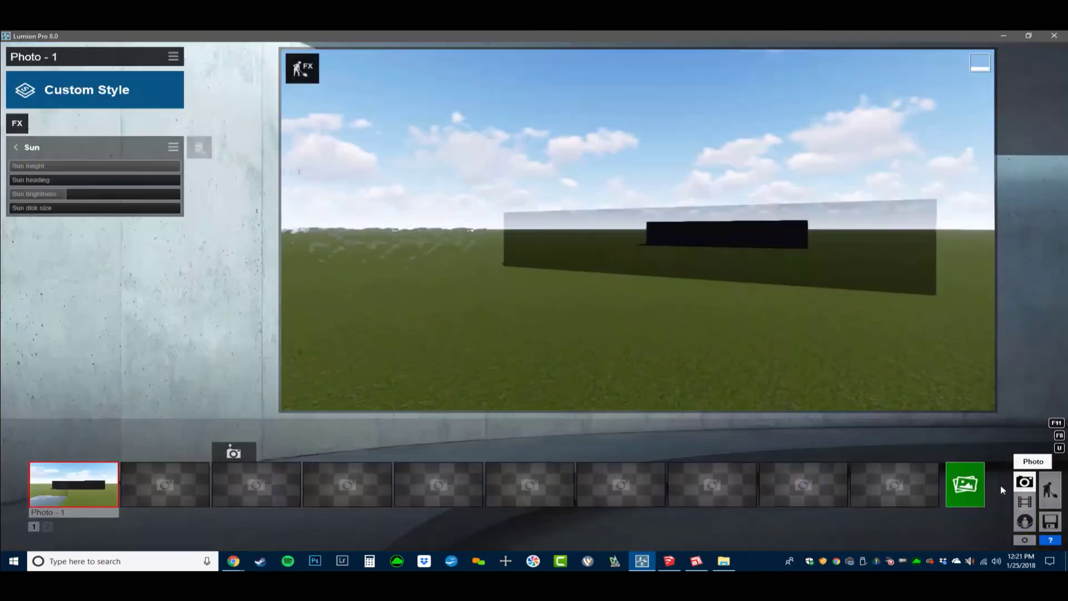
click(72, 484)
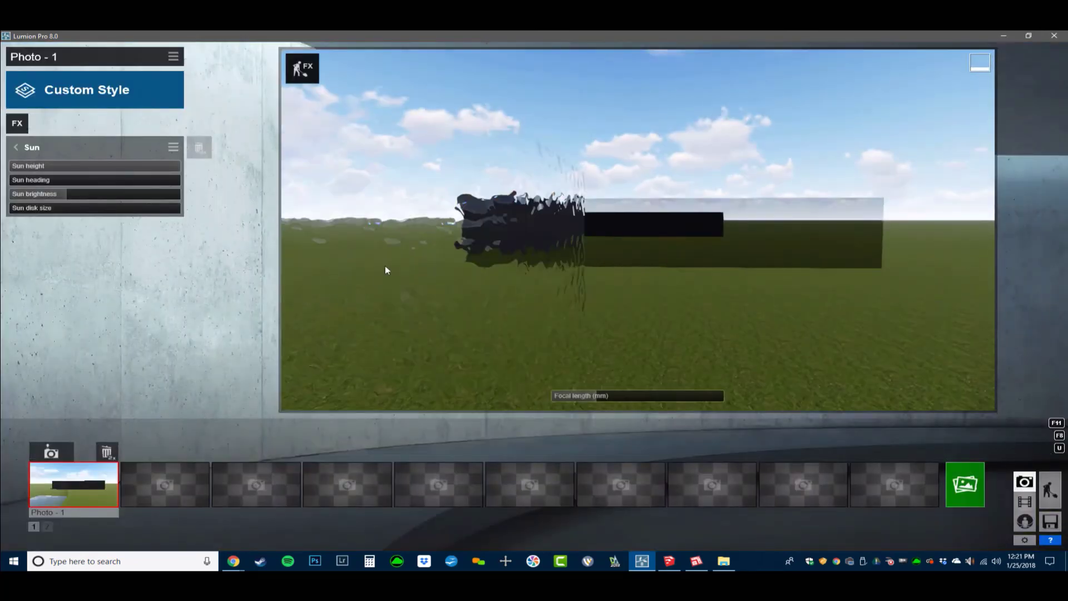
key(d)
right_drag(767, 293, 716, 298)
right_drag(638, 230, 807, 284)
key(alt+Tab)
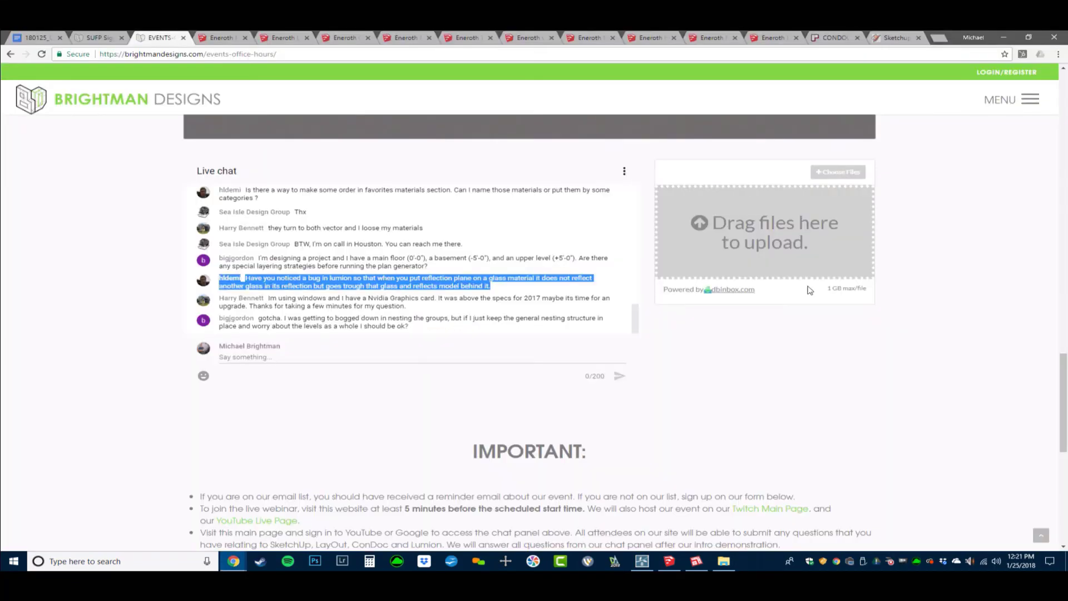